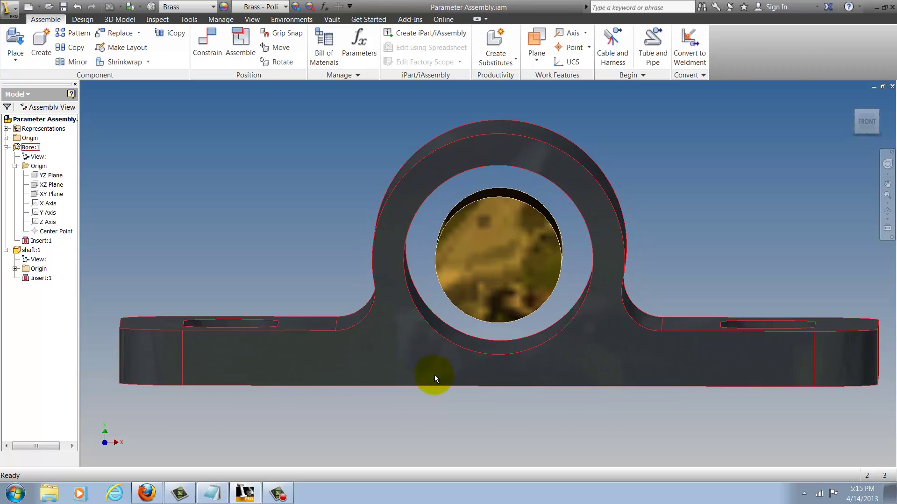
Open the brass shaft for in-place editing within the assembly
key(F6)
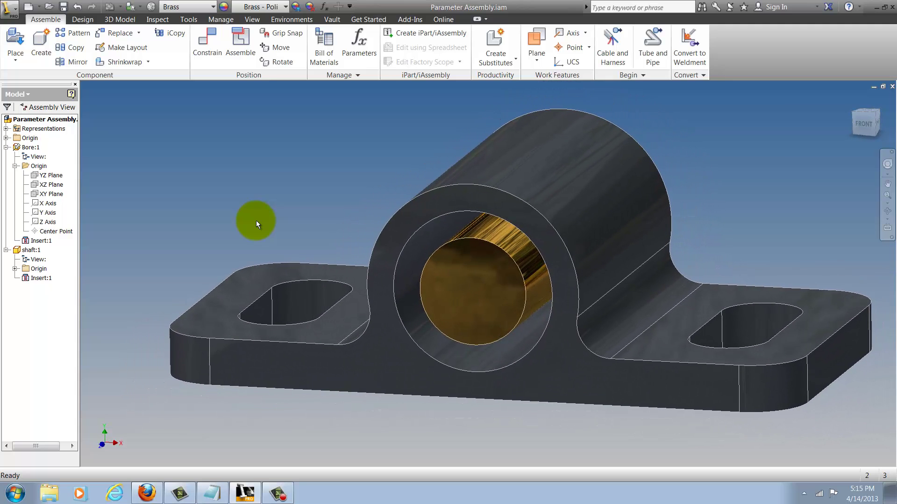
right_click(463, 329)
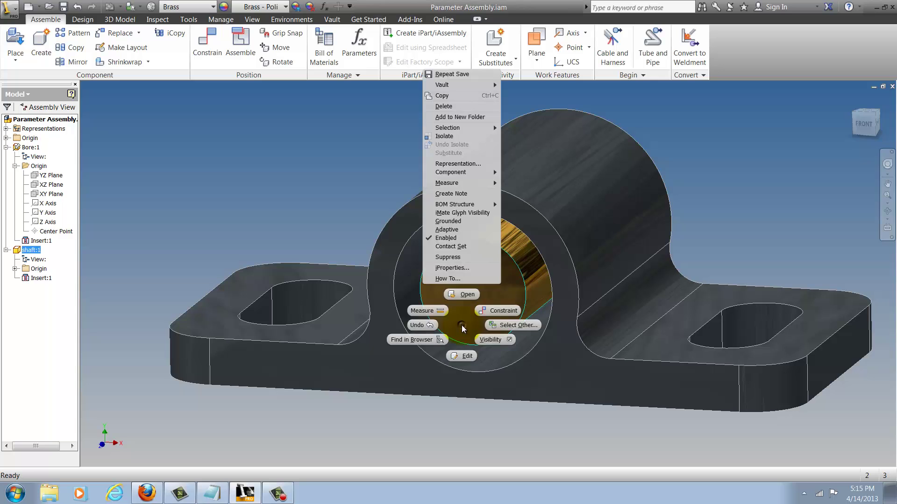
click(463, 355)
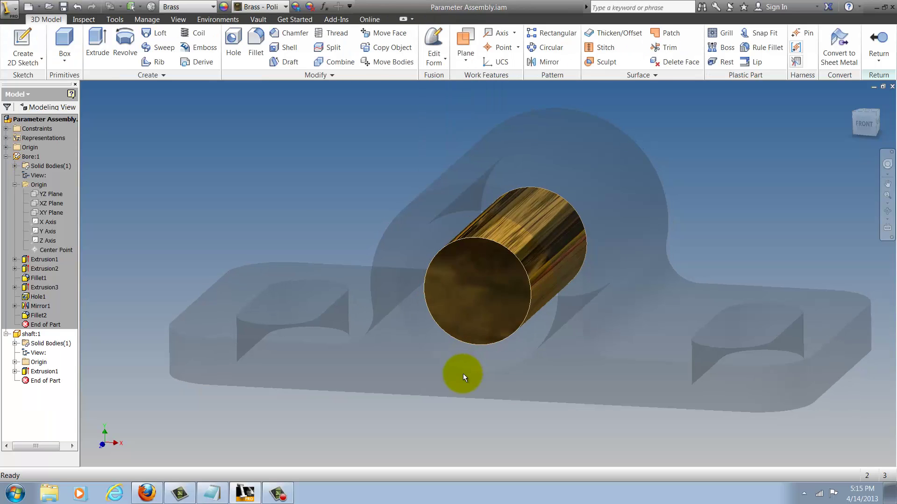
click(479, 327)
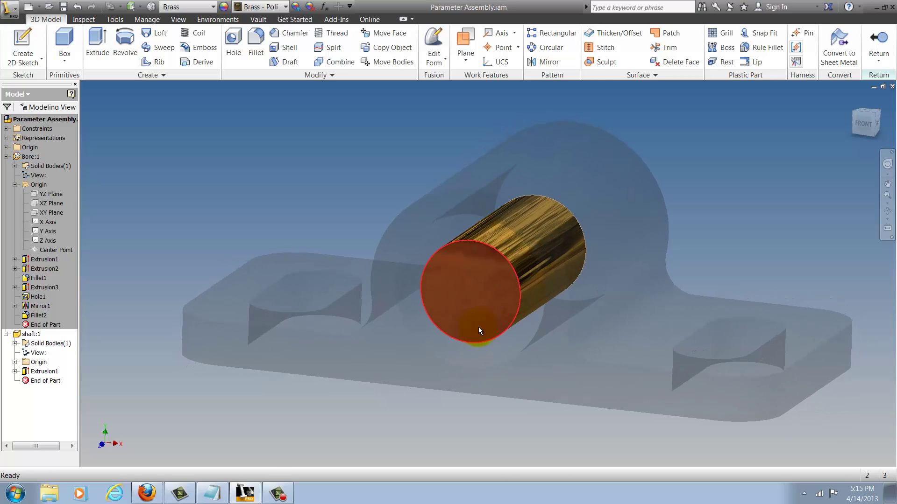
scroll(478, 327, up, 3)
click(312, 185)
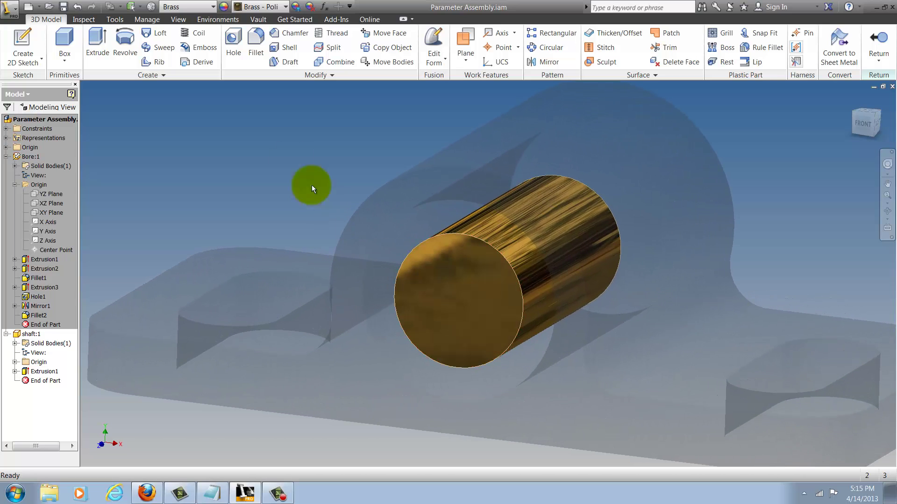
Rename the shaft's model parameter d0 to Shaft_Diameter in its parameter table
click(145, 19)
click(123, 39)
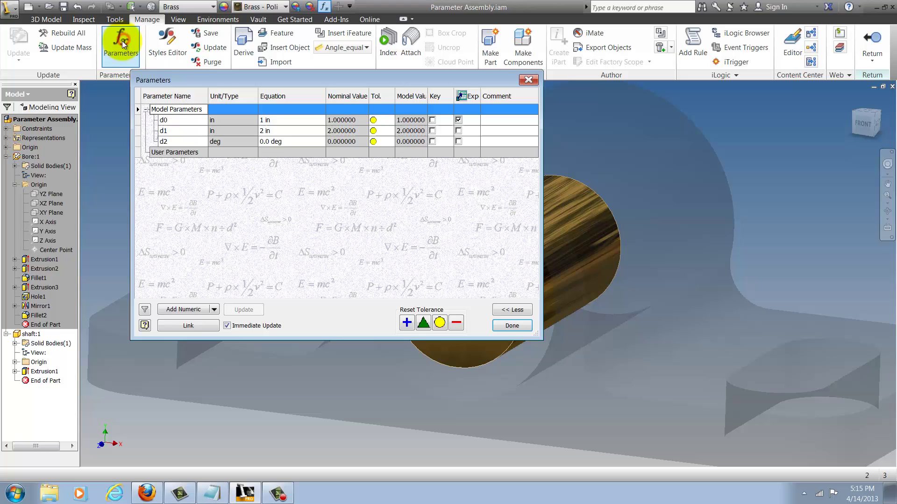
drag(221, 79, 188, 90)
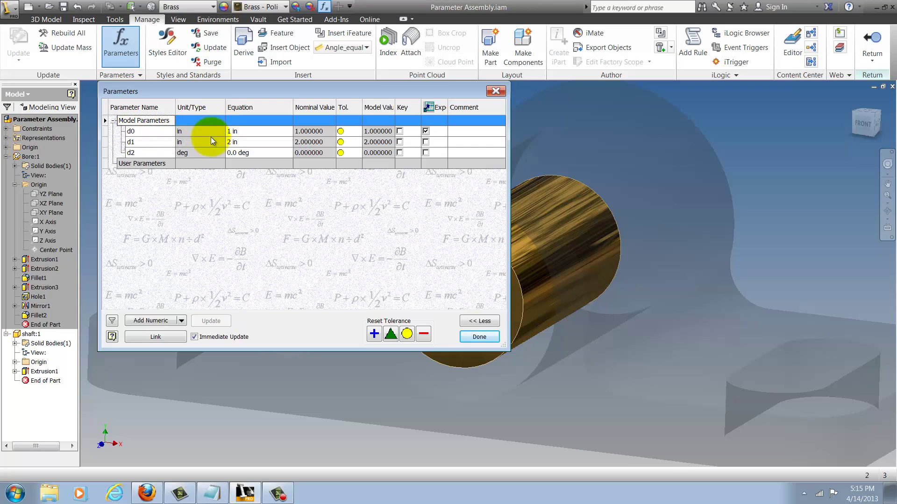
click(155, 136)
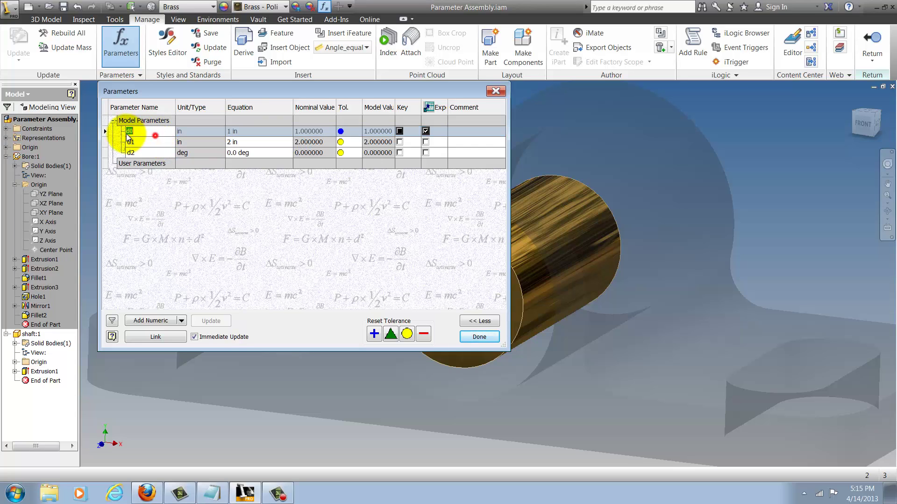
double_click(140, 131)
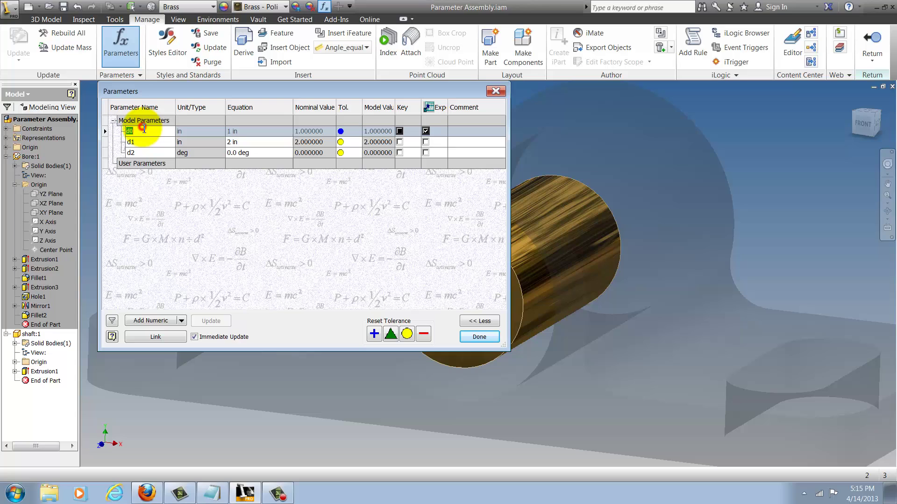
text(Shaft_Diameter)
click(142, 131)
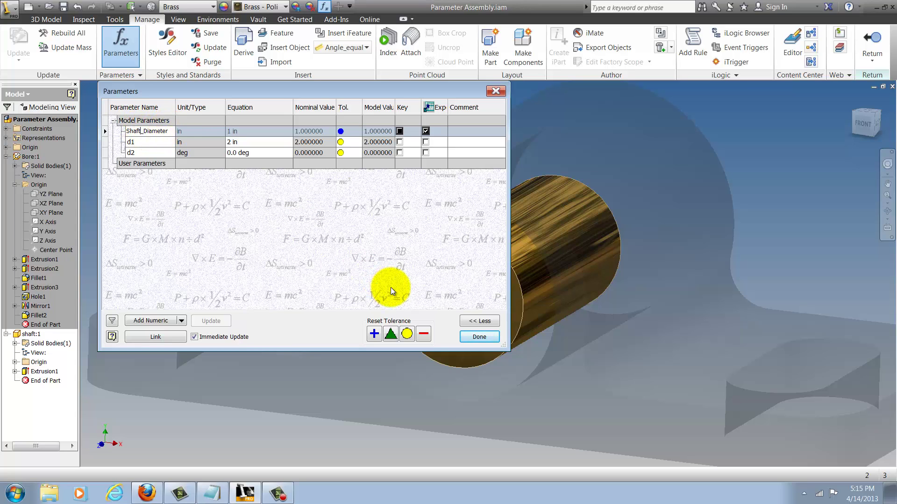
click(346, 238)
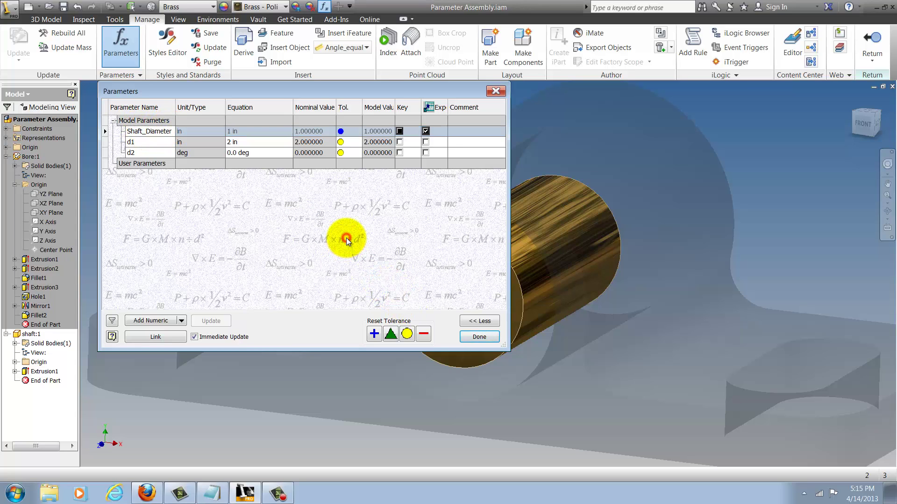
click(464, 334)
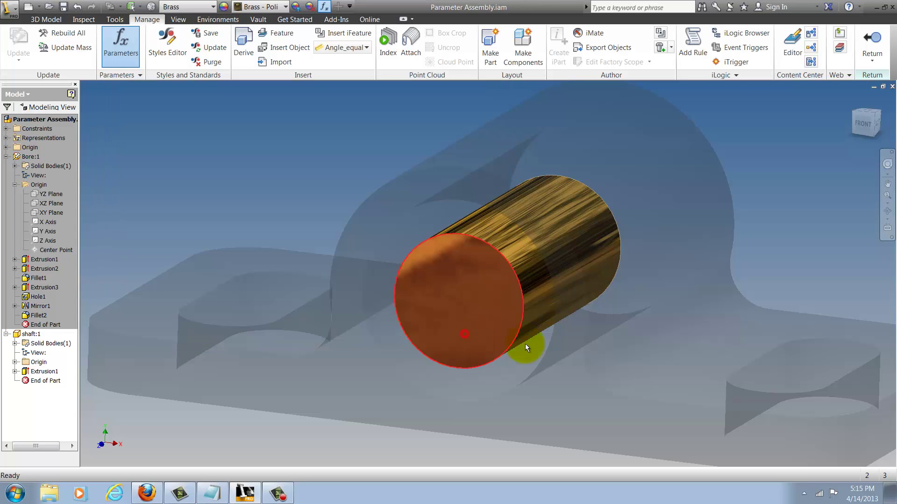
Finish editing the shaft and open the Bore part for in-place editing
click(878, 51)
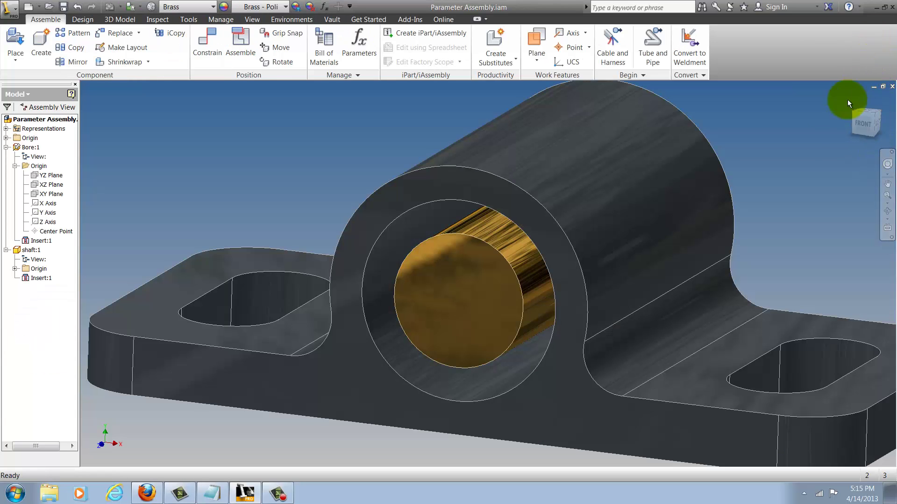
right_click(607, 273)
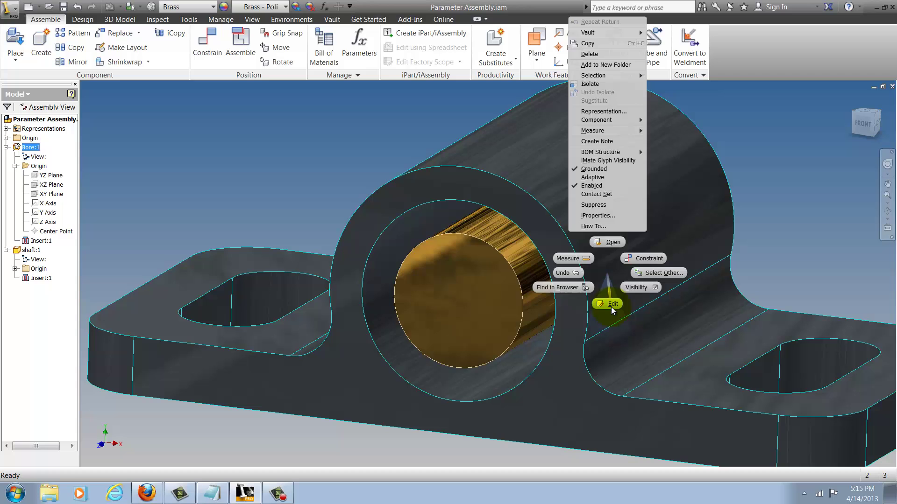
click(611, 308)
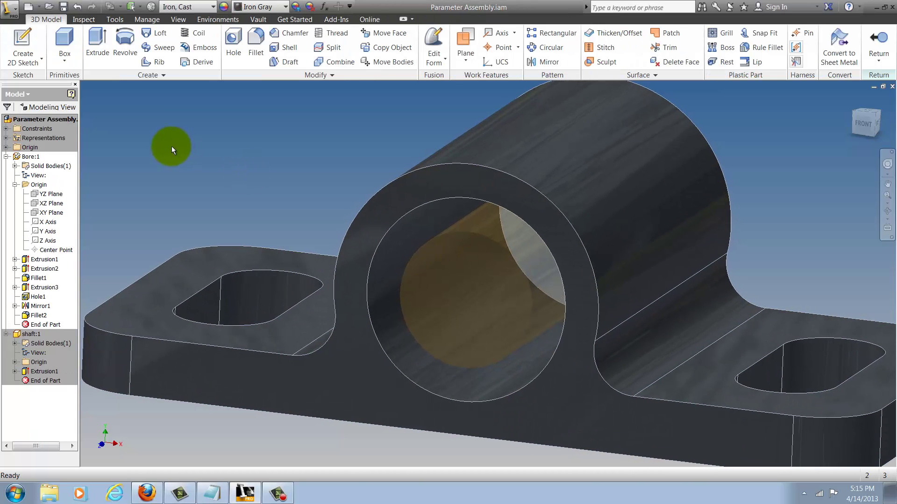
From the Bore part's parameter table, choose shaft.ipt in the Linked Params folder as the Inventor file to link
key(F5)
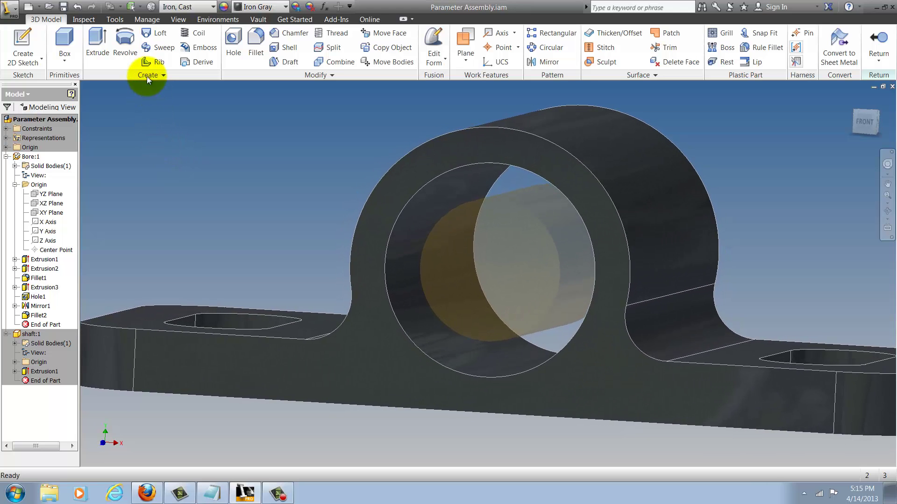
click(148, 21)
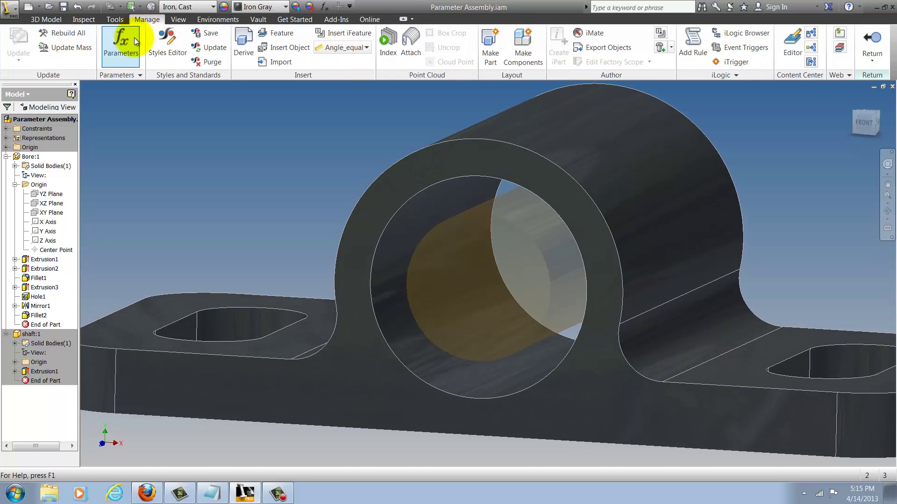
click(121, 43)
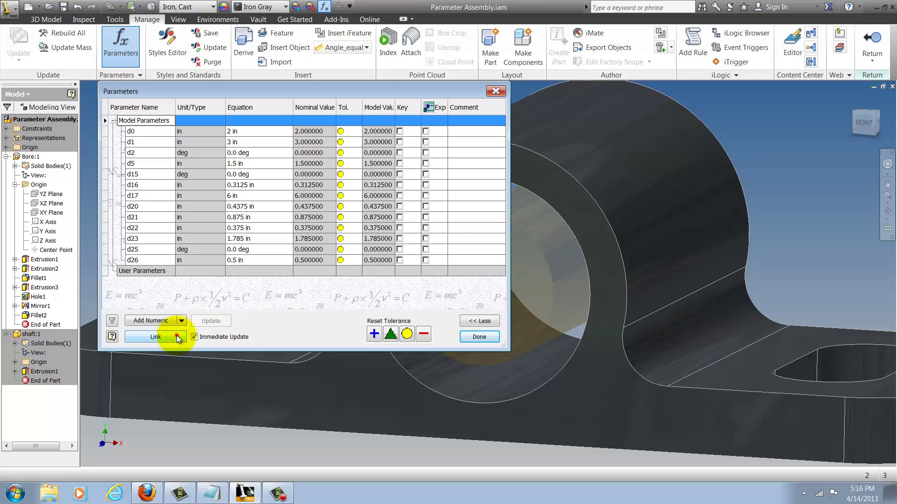
click(177, 336)
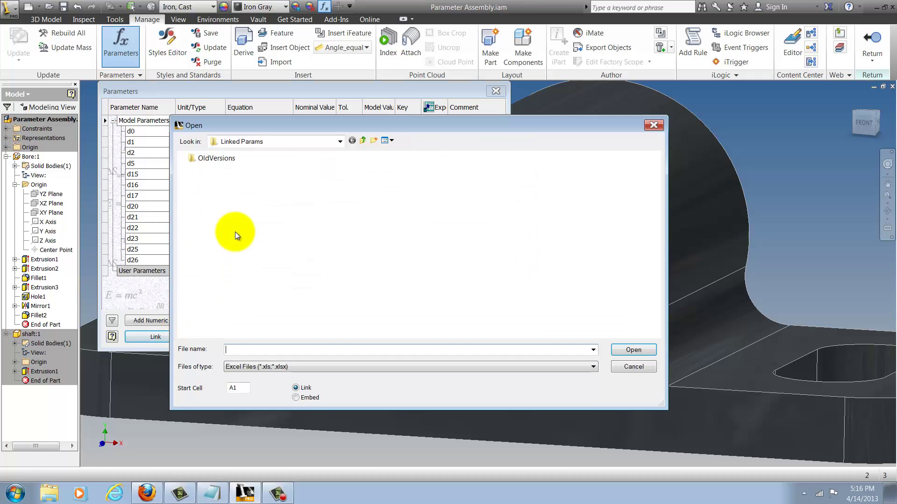
click(286, 140)
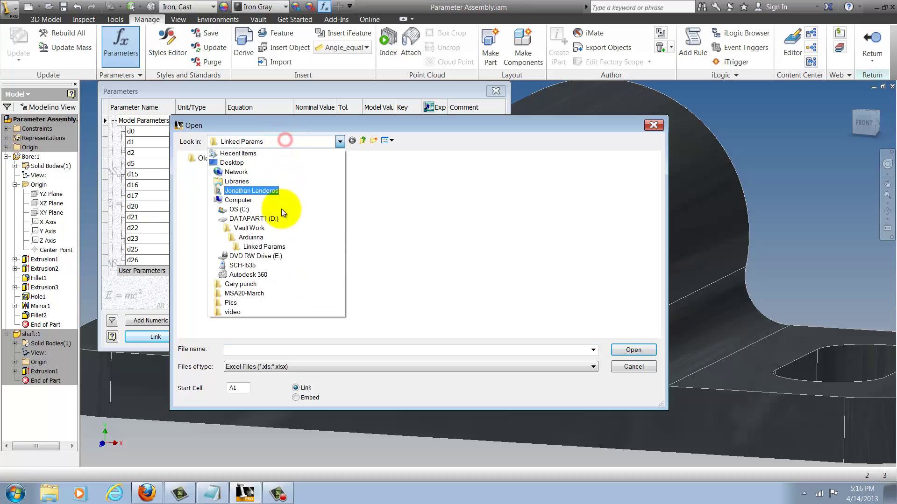
click(274, 247)
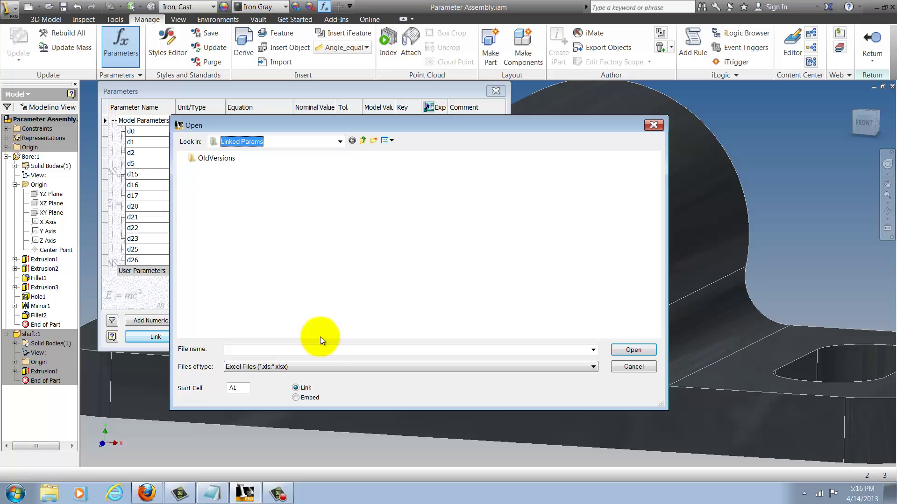
click(329, 369)
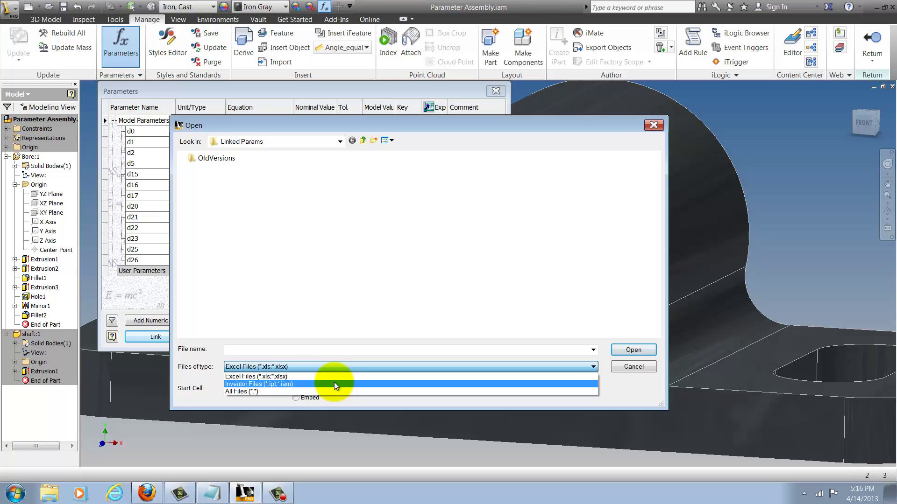
click(341, 383)
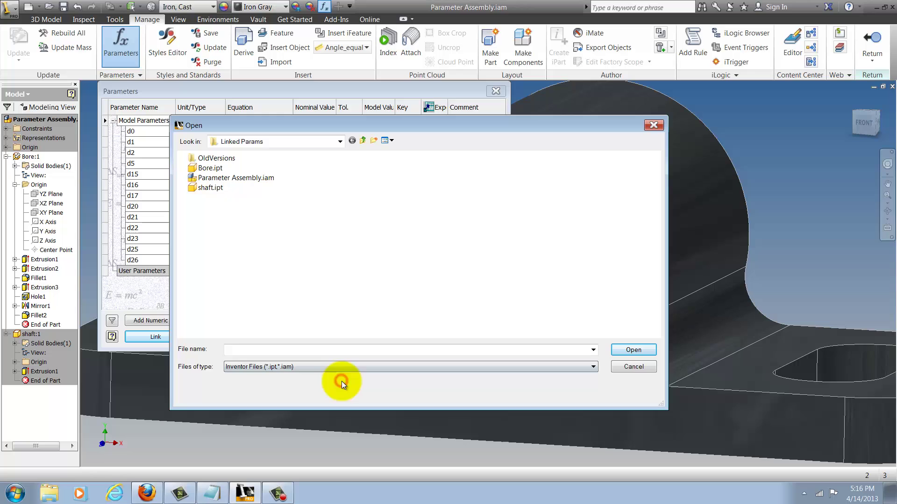
click(211, 188)
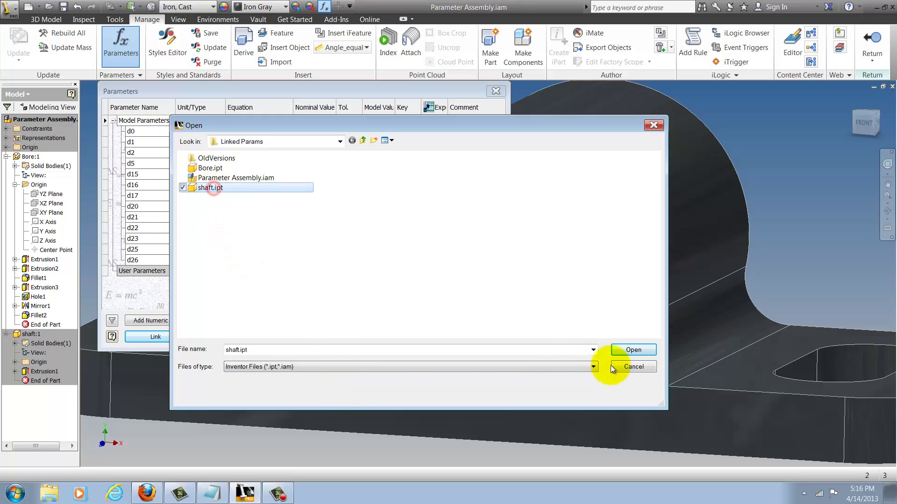
click(641, 349)
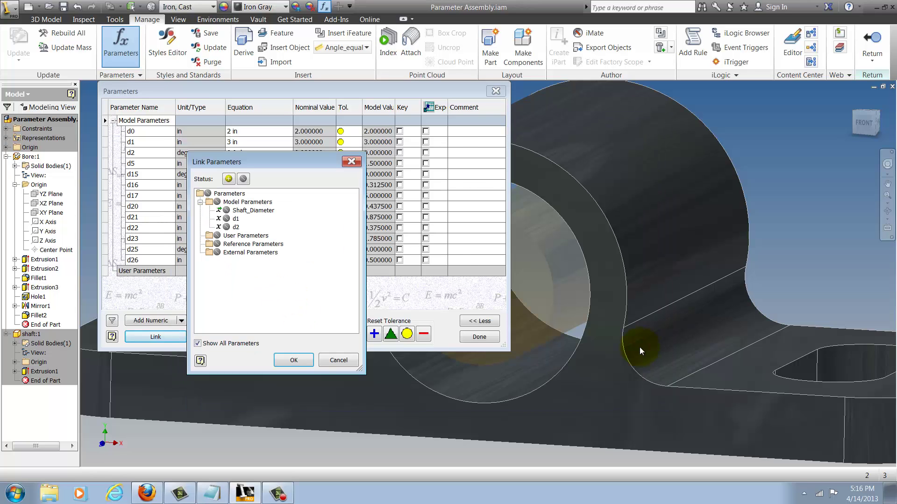
Link only the Shaft_Diameter parameter from the shaft into the Bore part and close the parameter table
click(247, 210)
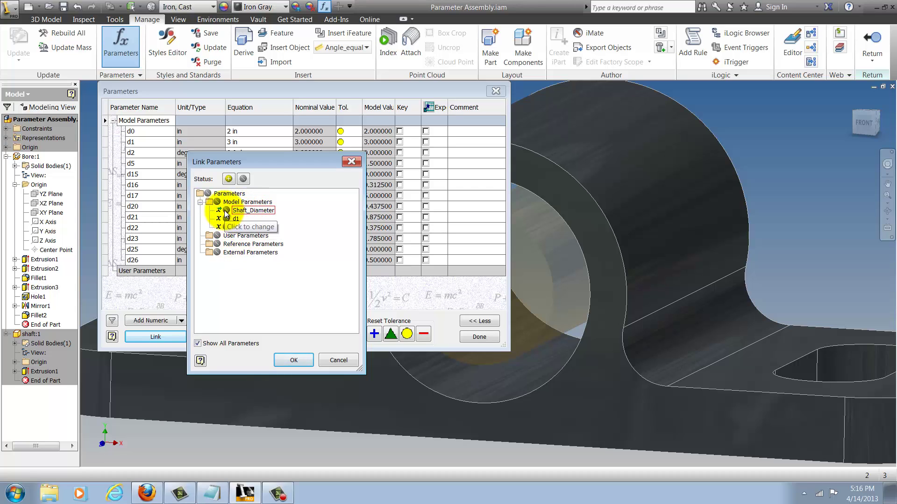
click(226, 211)
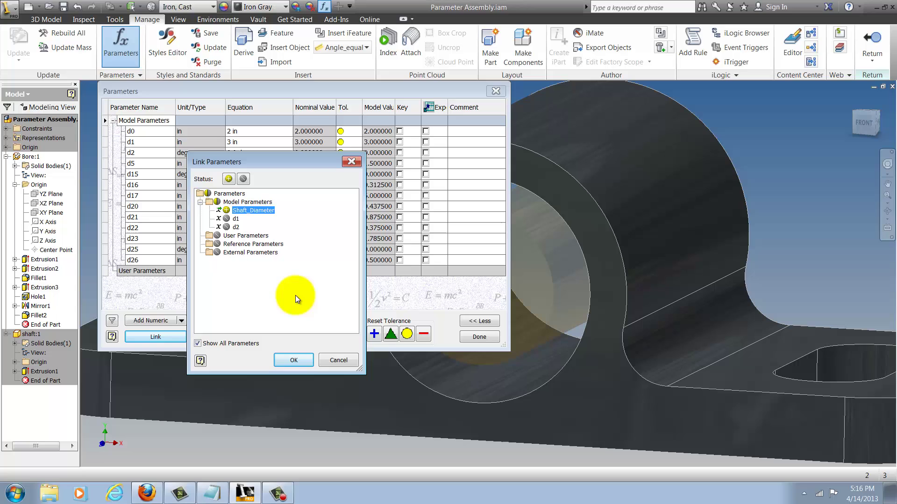
click(296, 360)
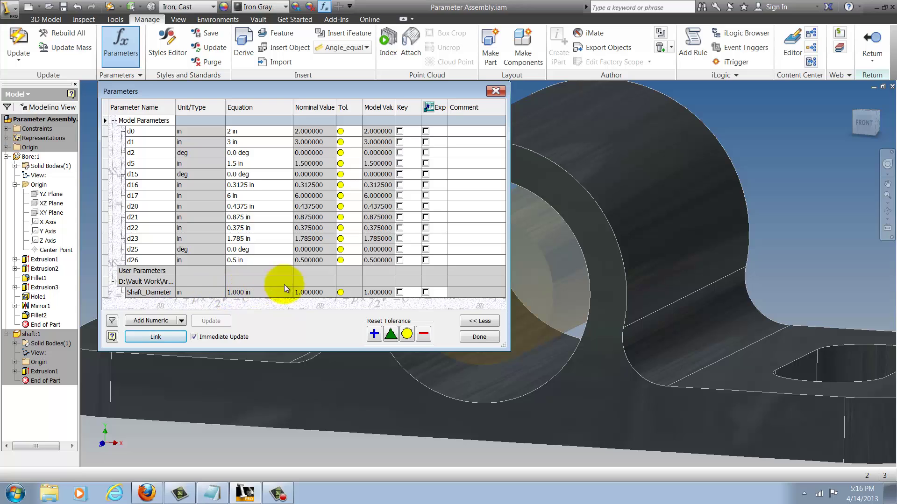
click(477, 337)
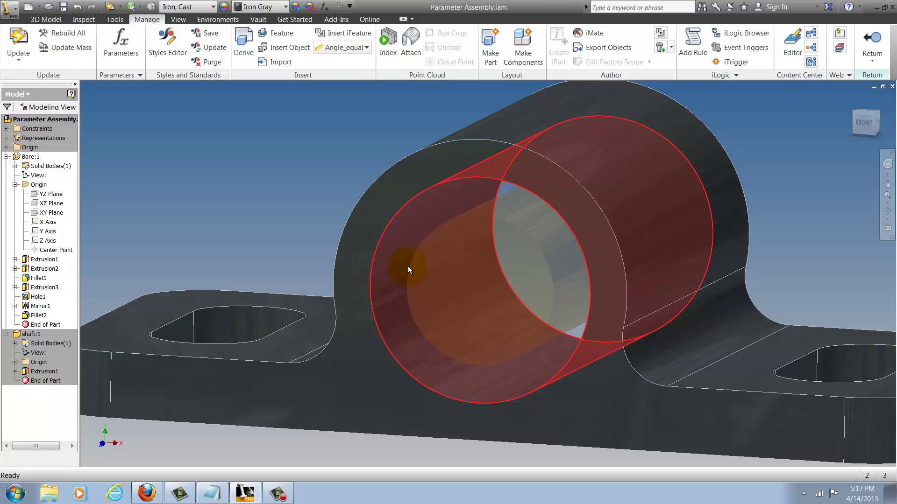
Edit the Bore's shaft hole so its diameter is defined as Hole_Dia=Shaft_Diameter+.015, picking Shaft_Diameter from the parameter list
click(404, 247)
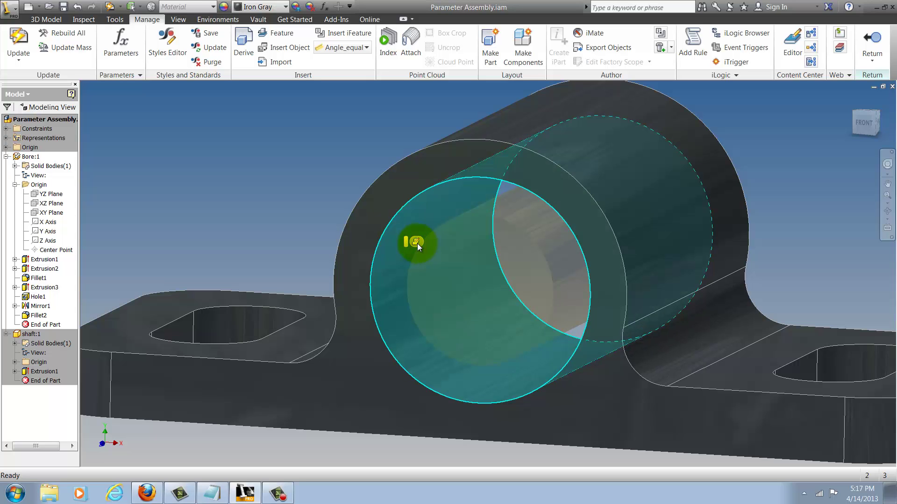
double_click(418, 243)
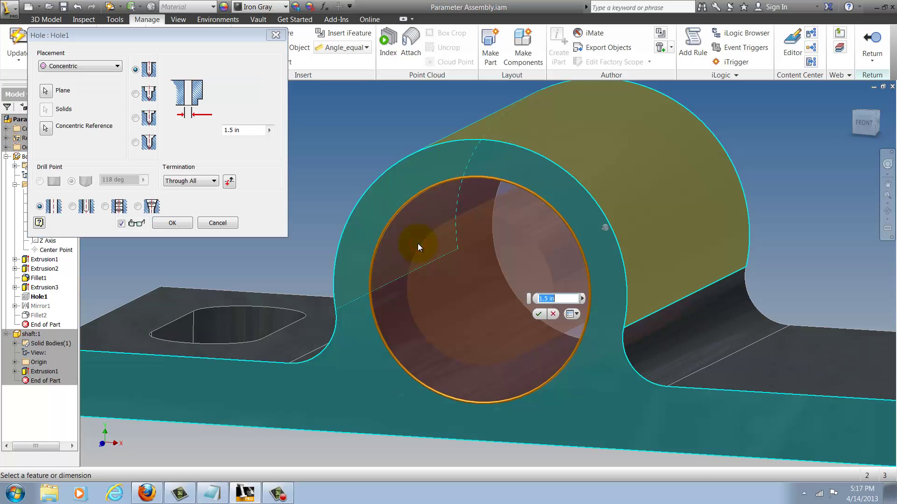
click(252, 132)
text(Ho)
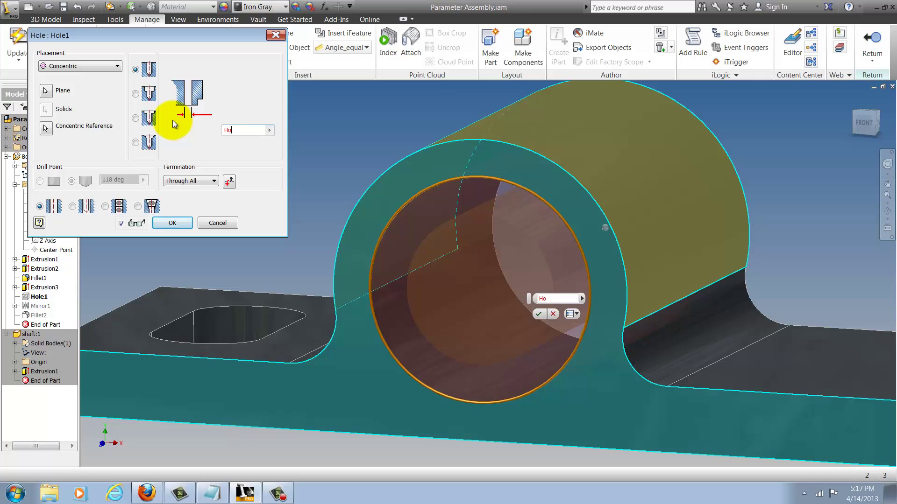
text(le_Dia=)
click(269, 130)
click(299, 166)
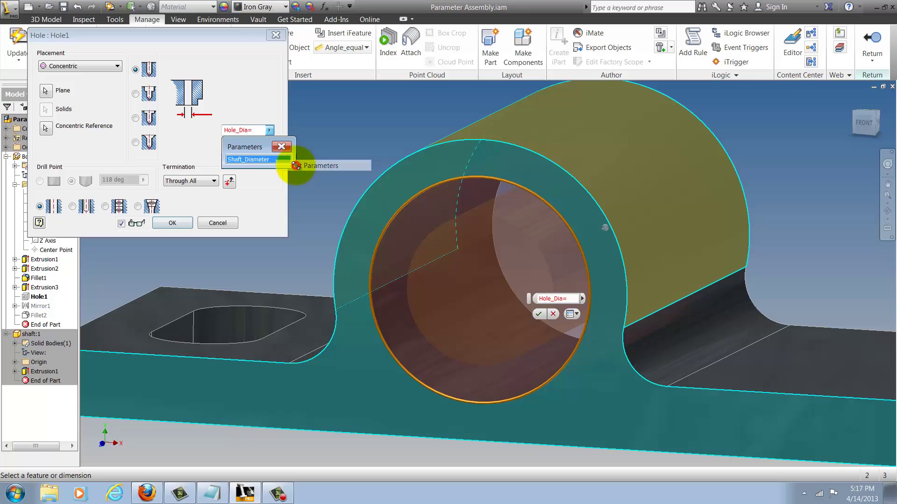
click(262, 160)
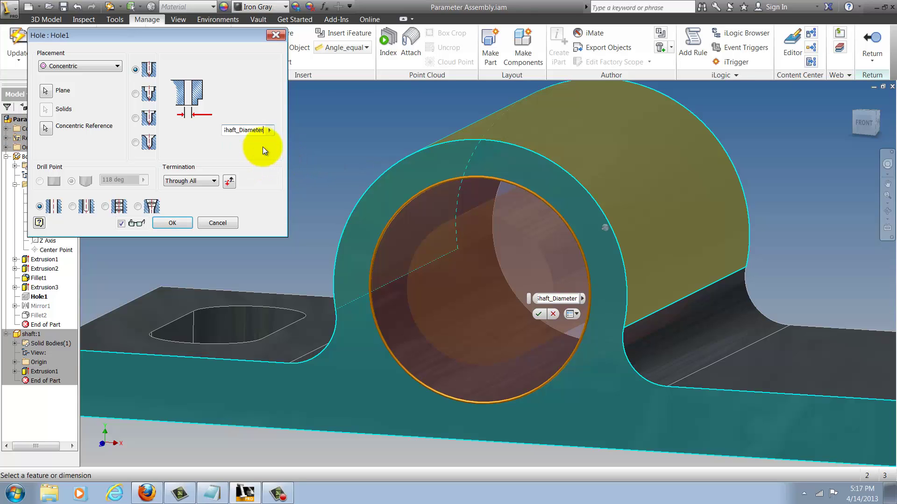
text(+.015)
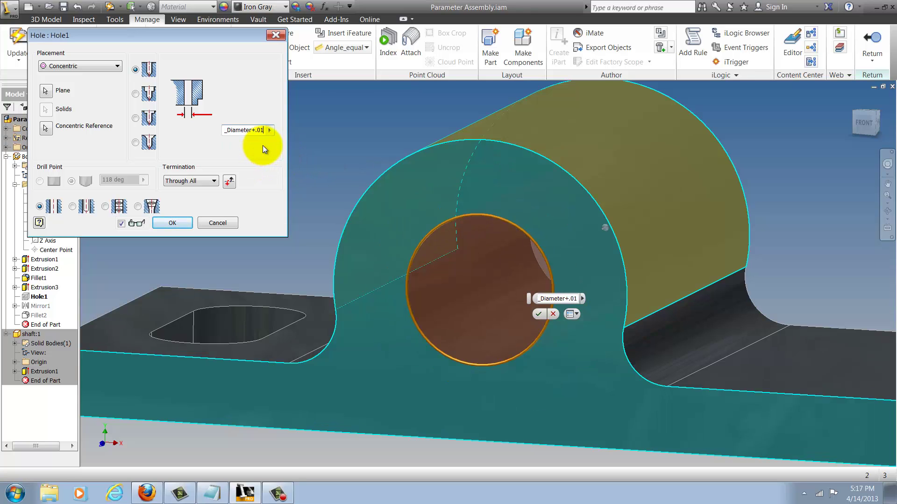
click(180, 223)
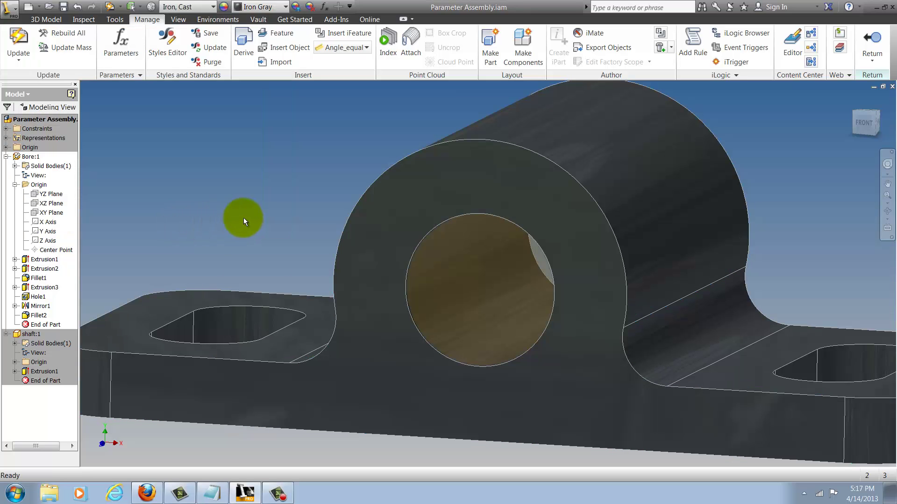
Return to the assembly and examine the clearance between the shaft and the bore
click(872, 44)
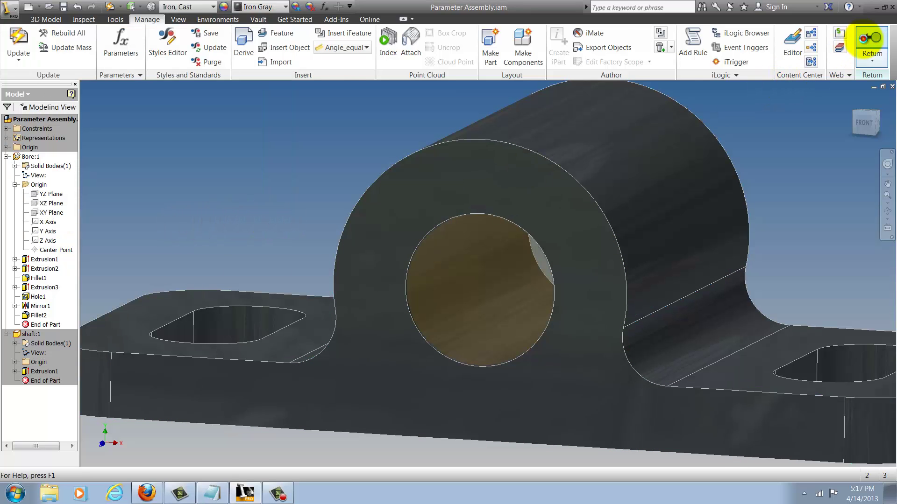
key(F5)
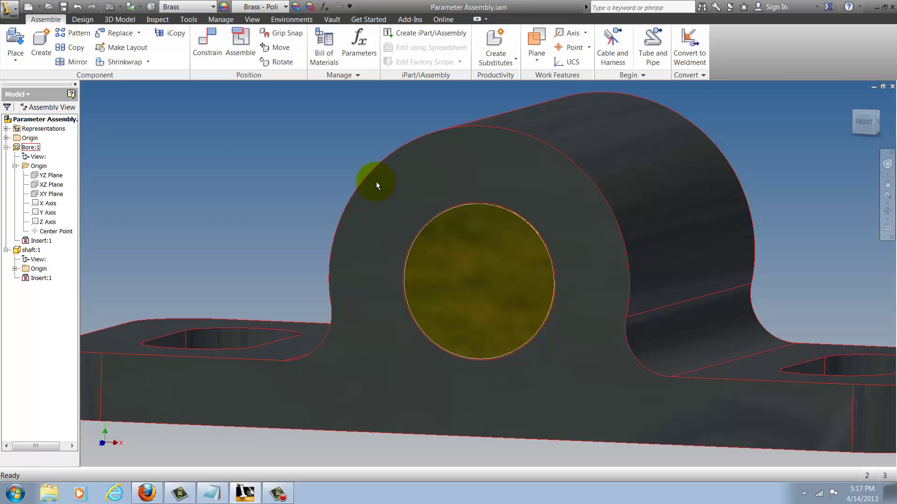
scroll(377, 184, down, 5)
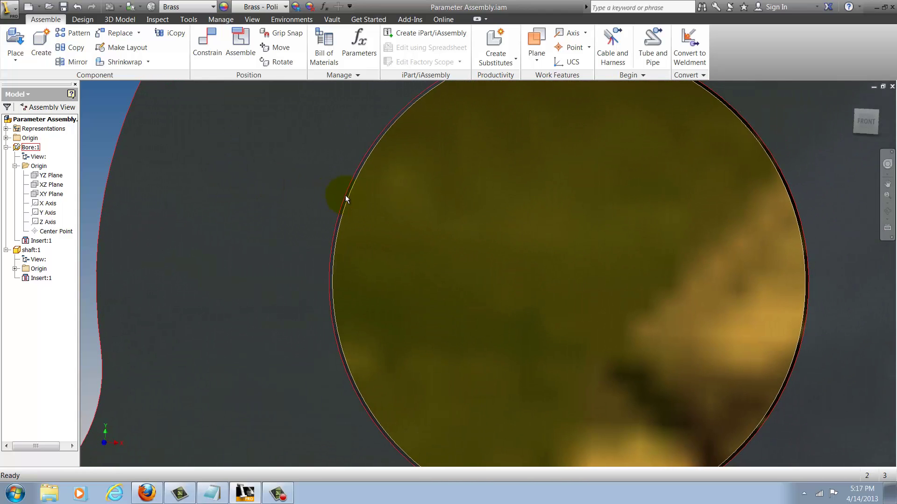
scroll(260, 179, up, 5)
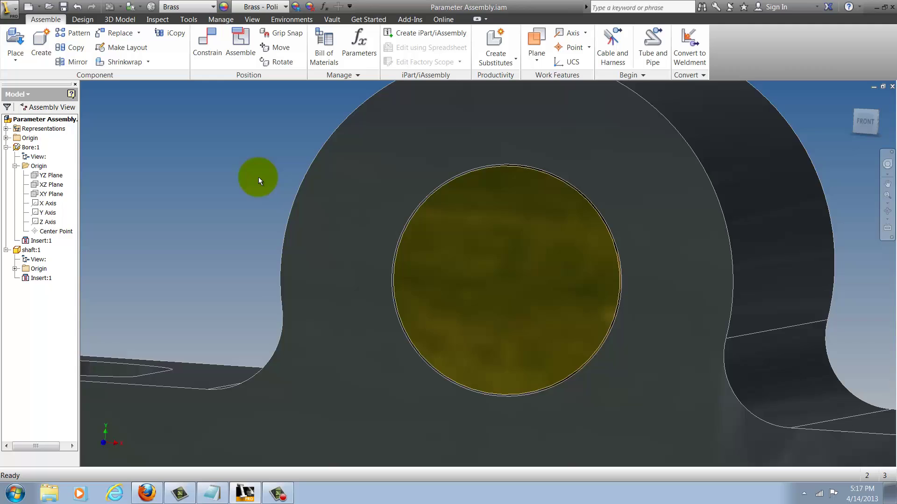
Open the shaft for in-place editing and set the diameter of its sketch circle to 1.5 in
right_click(458, 299)
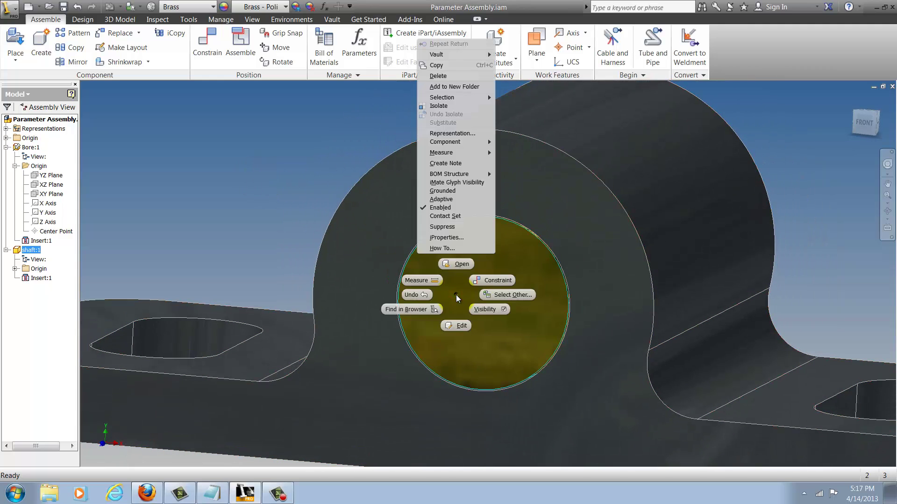
click(461, 324)
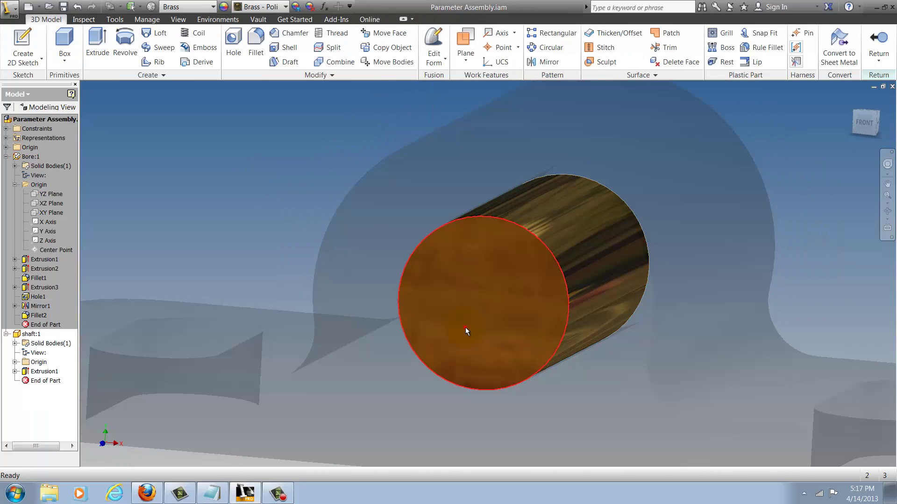
click(465, 327)
click(494, 321)
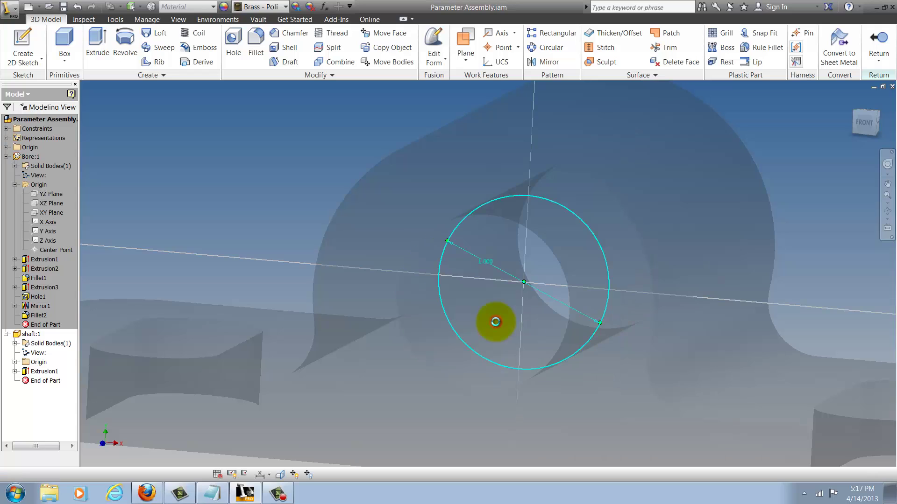
double_click(489, 265)
text(1.5)
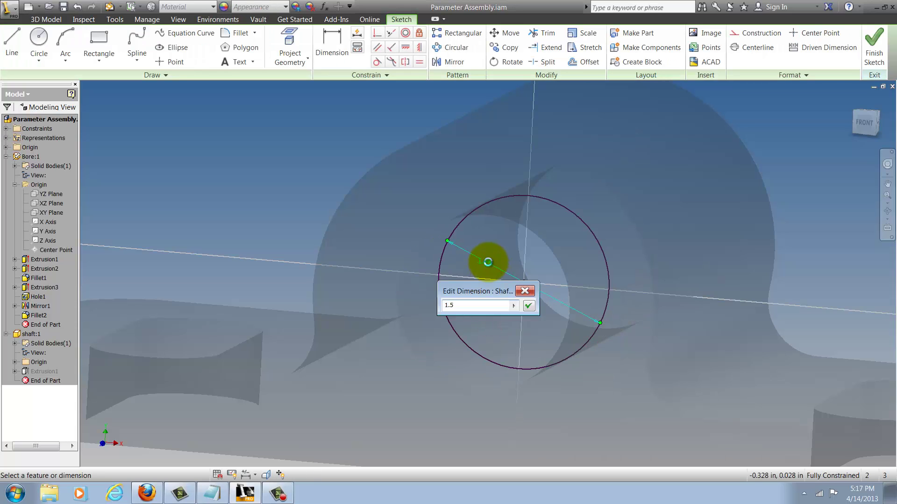
key(Return)
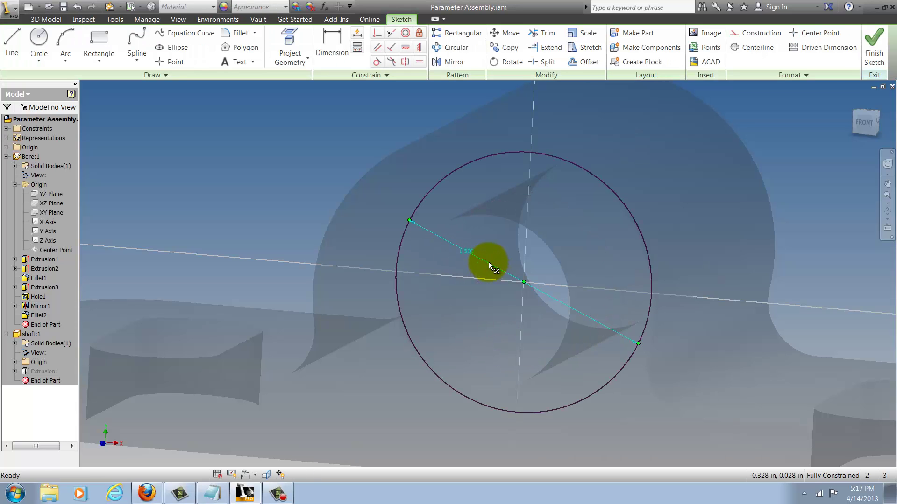
Finish the shaft sketch and return to the assembly to check the fit of the bore around the resized shaft
click(871, 46)
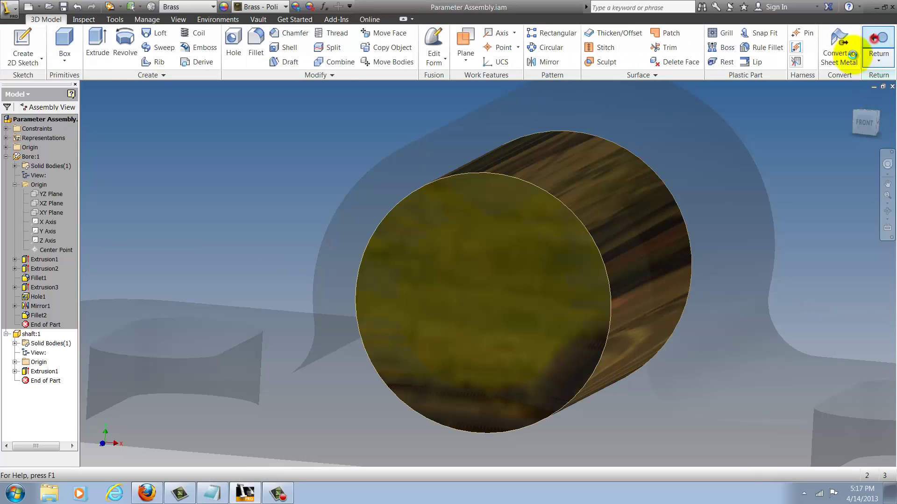
click(871, 47)
scroll(398, 220, down, 5)
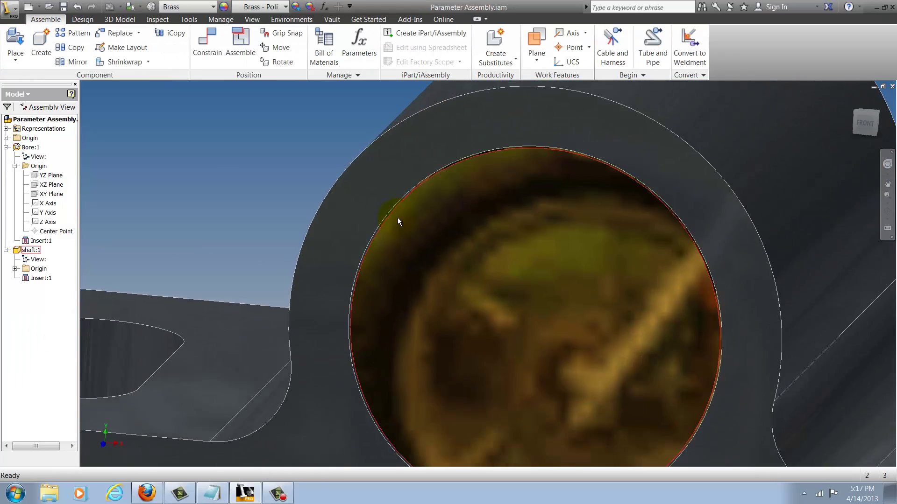
mouse_move(398, 218)
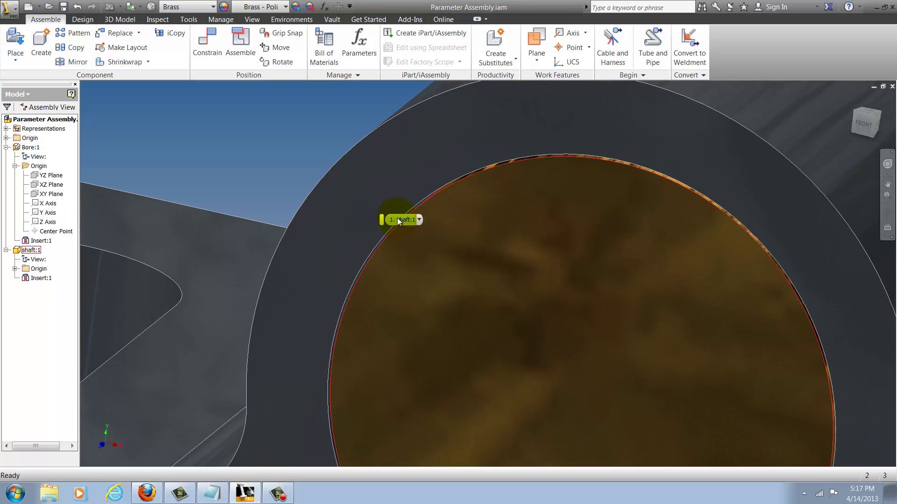
scroll(398, 219, down, 2)
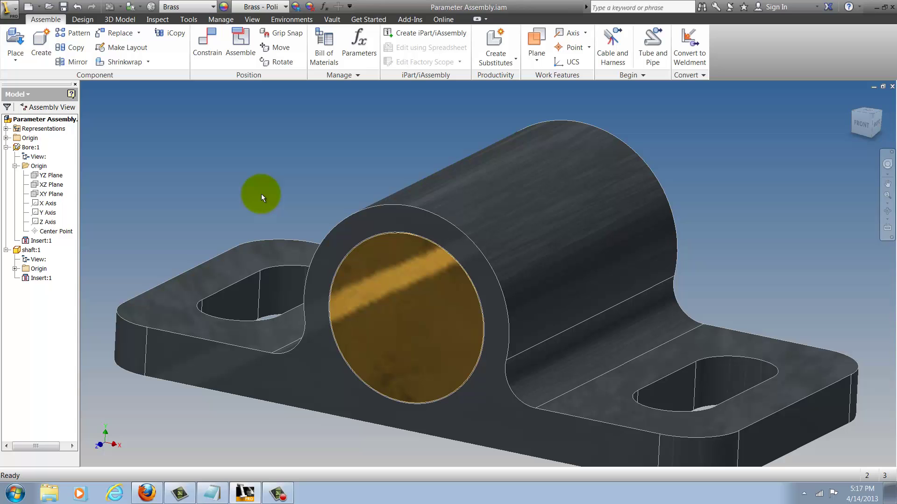
key(F5)
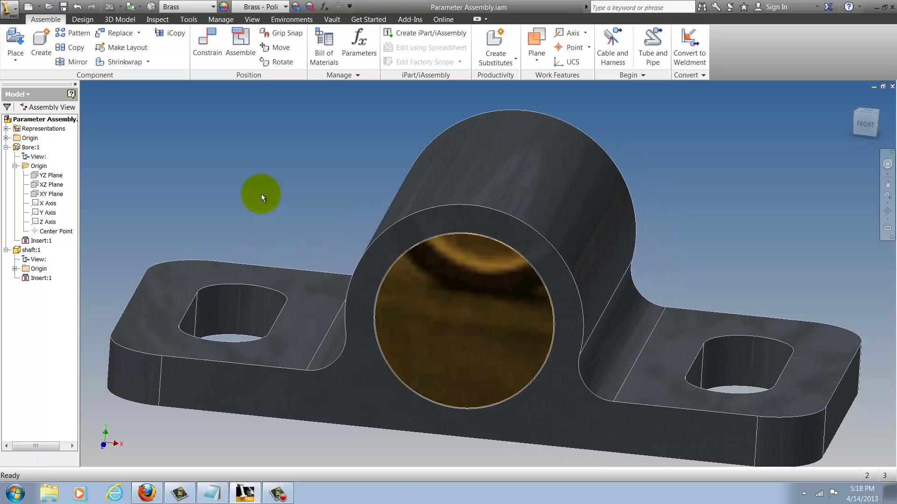
key(F6)
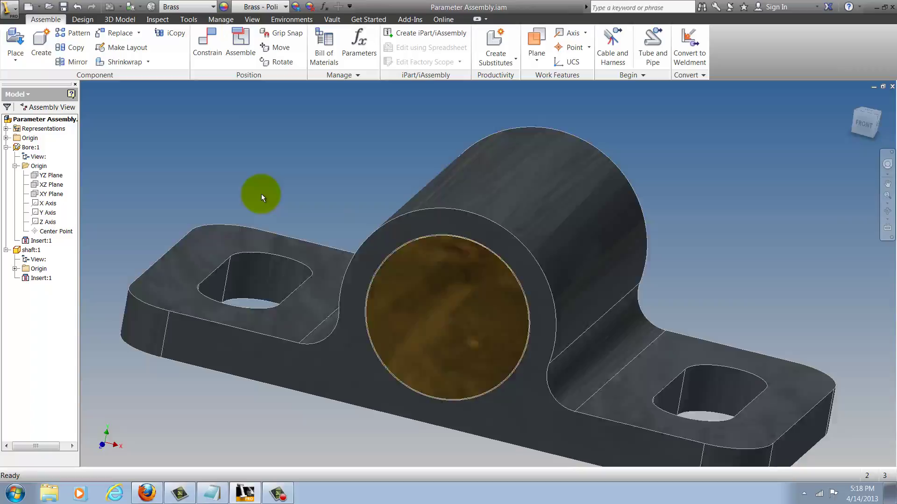